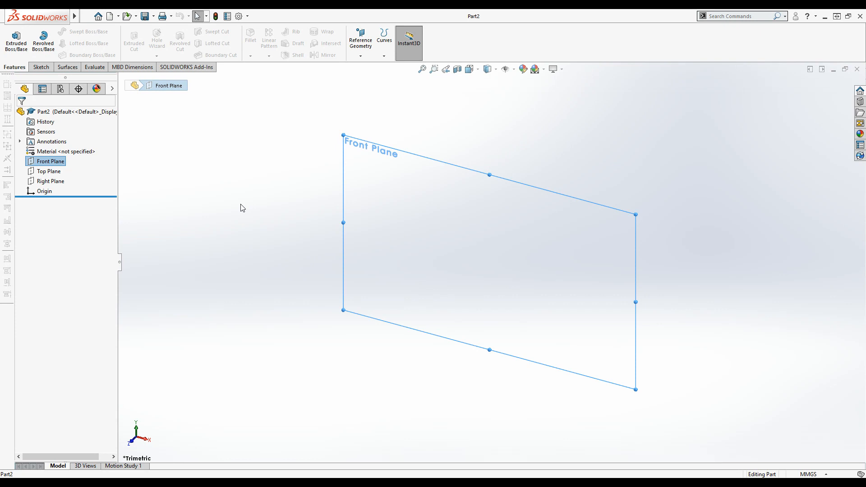
- Start a boss extrusion sketch on the Front Plane and draw a circle about 47 mm in diameter centred on the origin
left_click(16, 42)
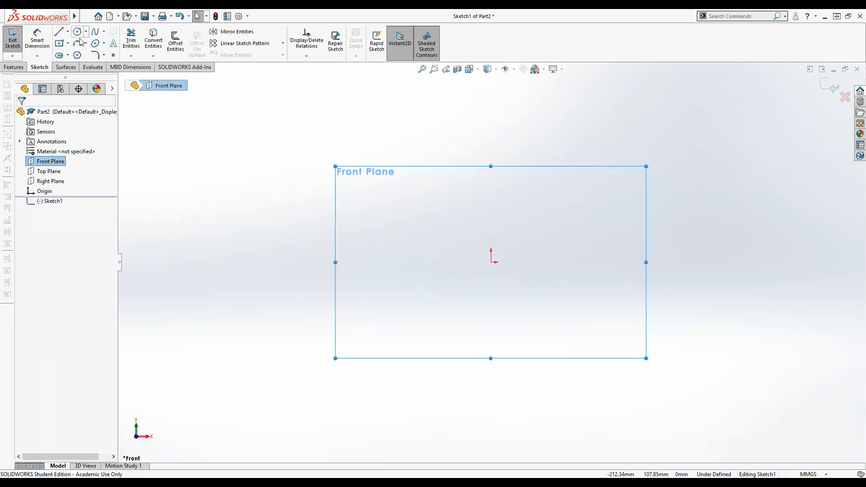
left_click(78, 31)
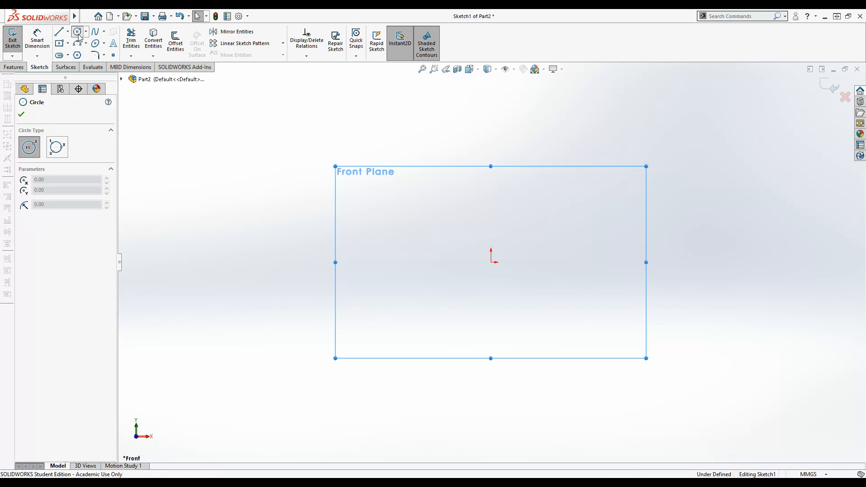
left_click(491, 262)
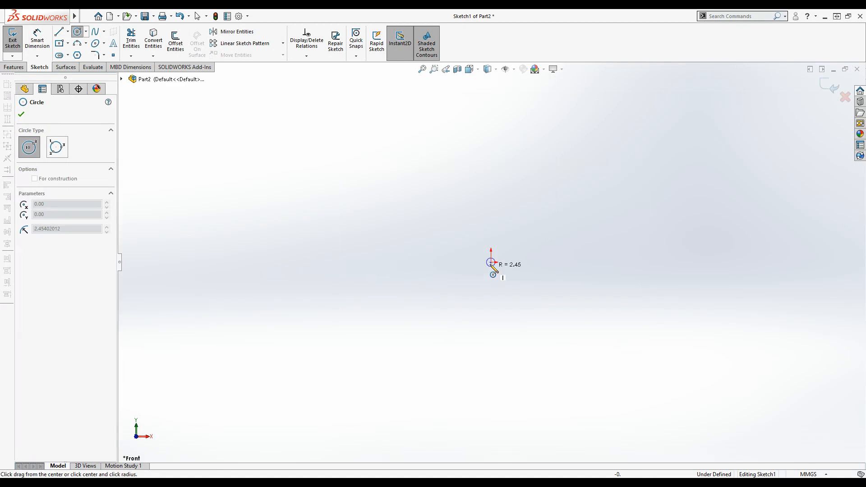
left_click(490, 303)
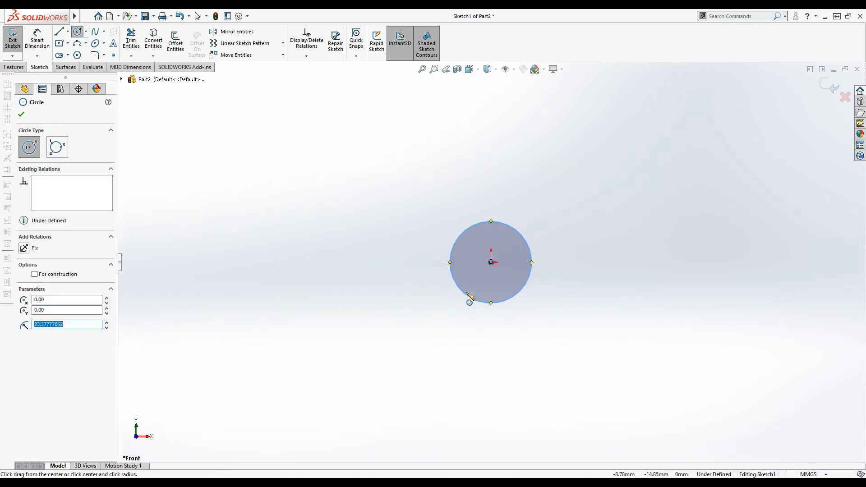
- Dimension the circle's diameter as 50 mm
left_click(37, 41)
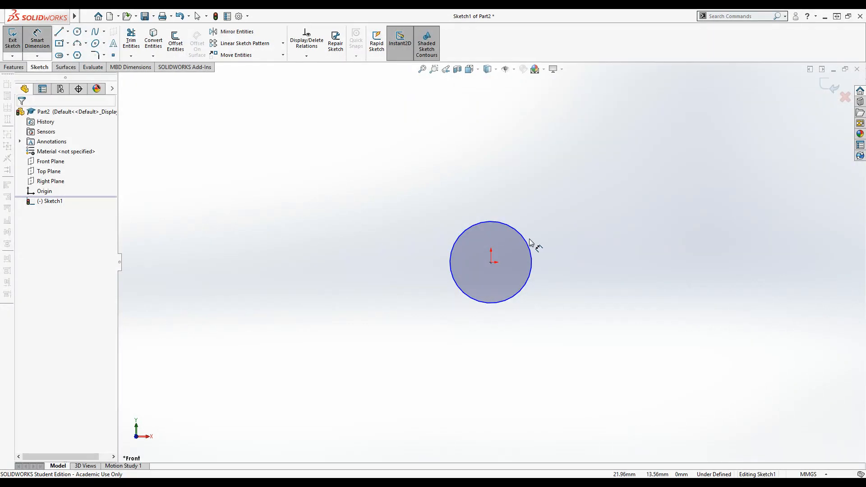
left_click(528, 247)
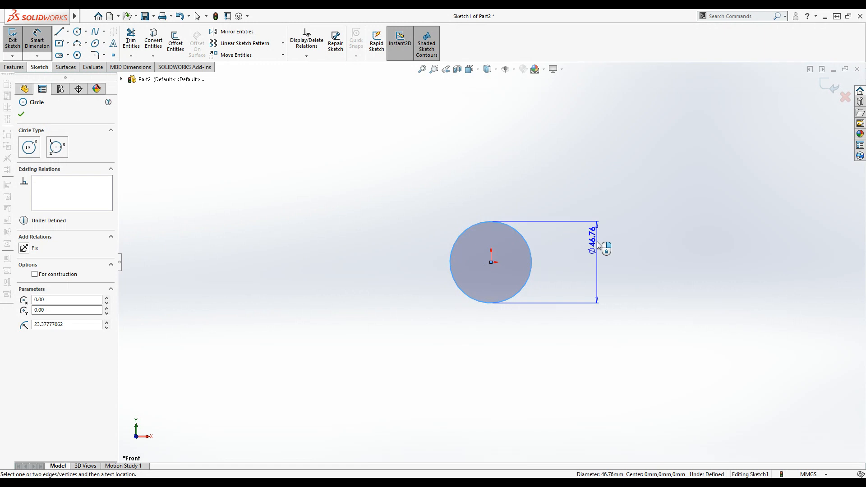
left_click(598, 245)
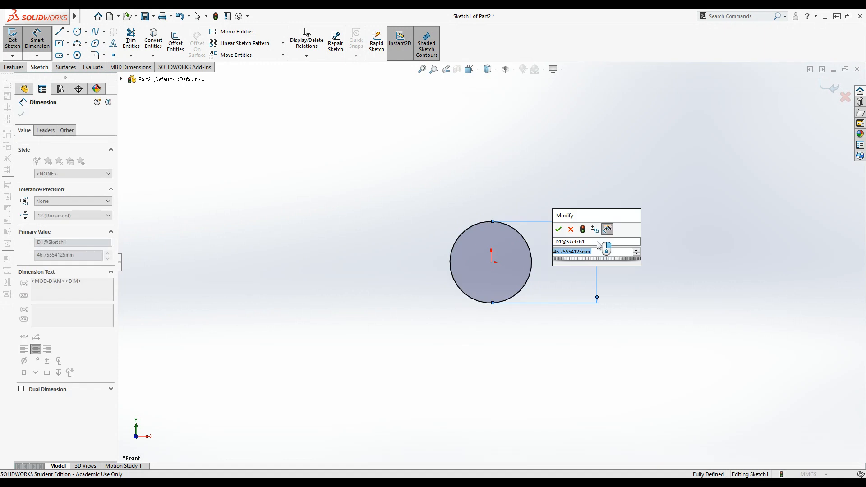
type("50")
key("Return")
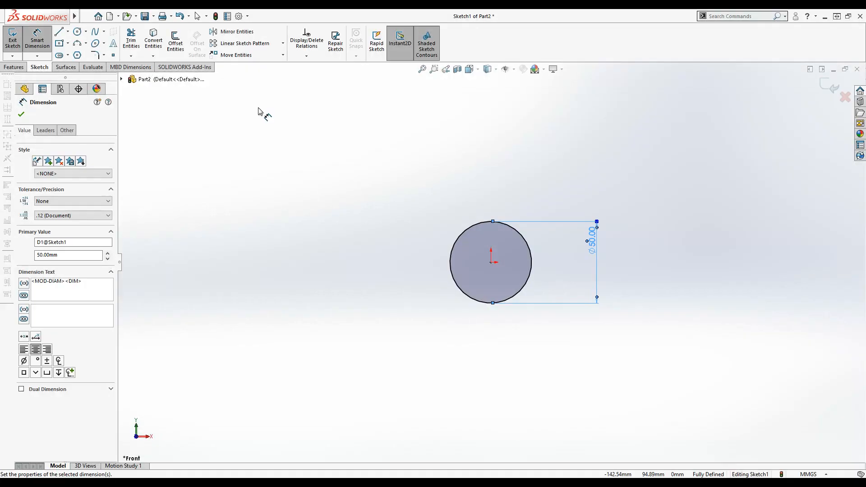
- Draw a horizontal centerline about 99 mm long from the origin out past the circle's left side
left_click(68, 32)
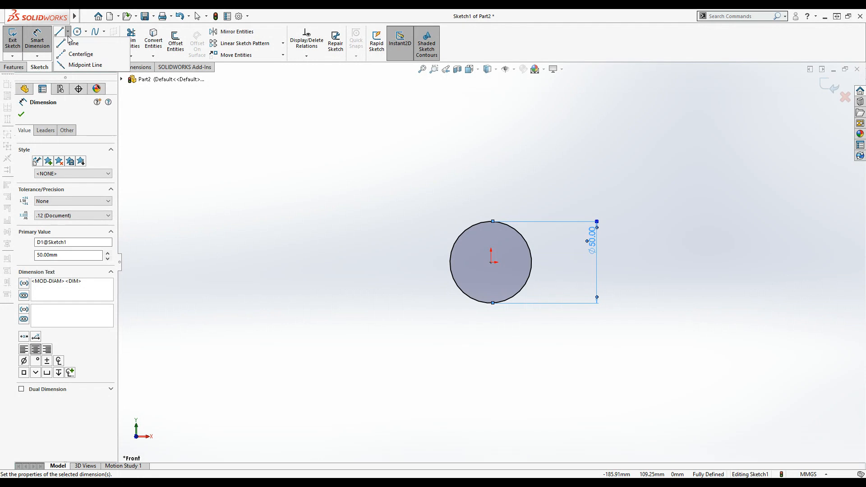
left_click(81, 54)
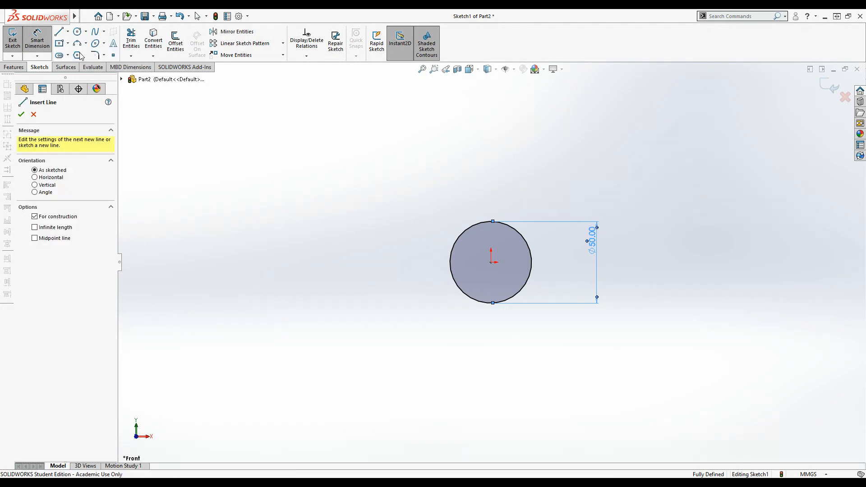
left_click(491, 262)
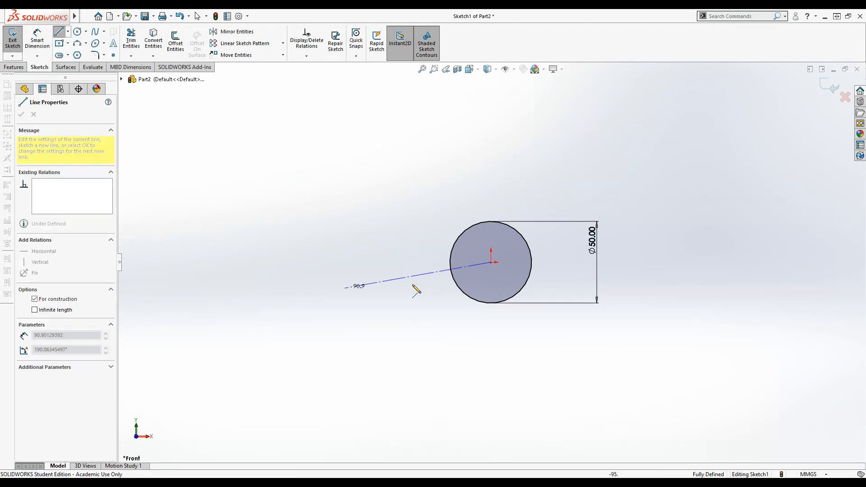
left_click(329, 262)
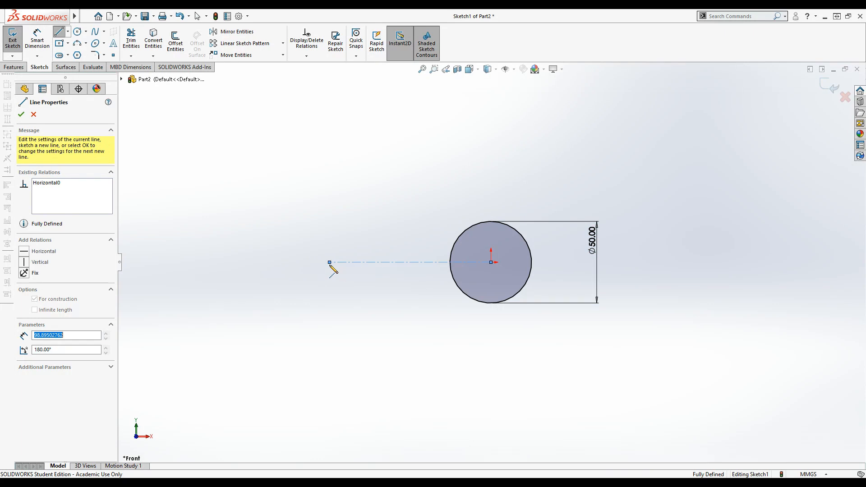
right_click(218, 181)
left_click(225, 192)
- Dimension the horizontal centerline's length as 80 mm
left_click(39, 43)
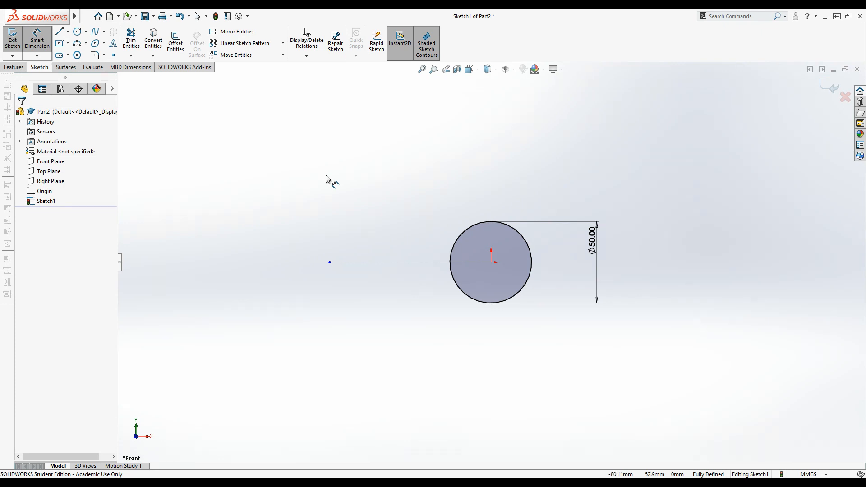
left_click(411, 262)
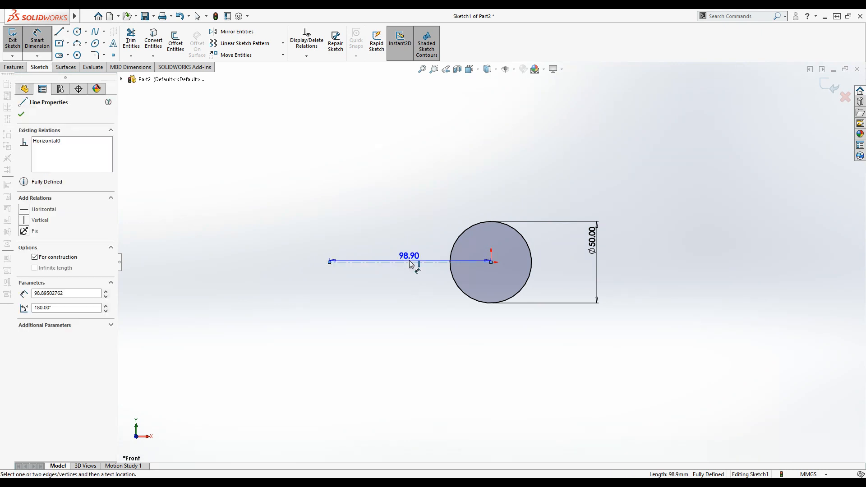
left_click(419, 169)
type("8")
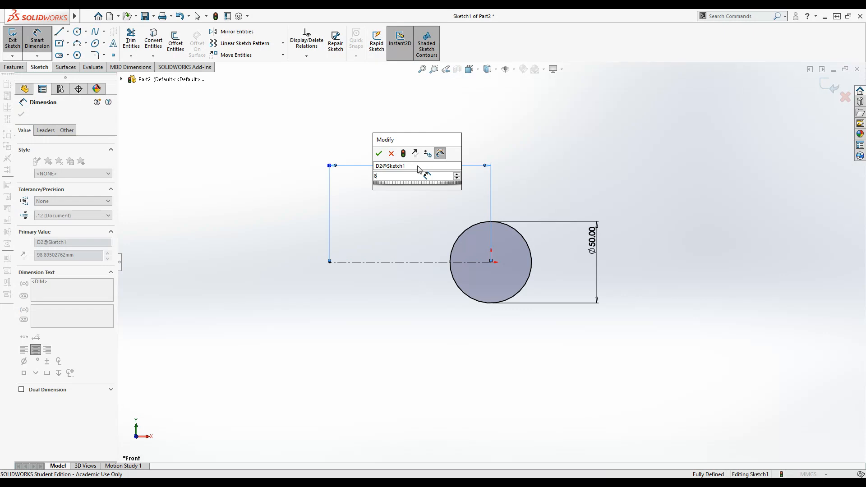
type("0")
key("Return")
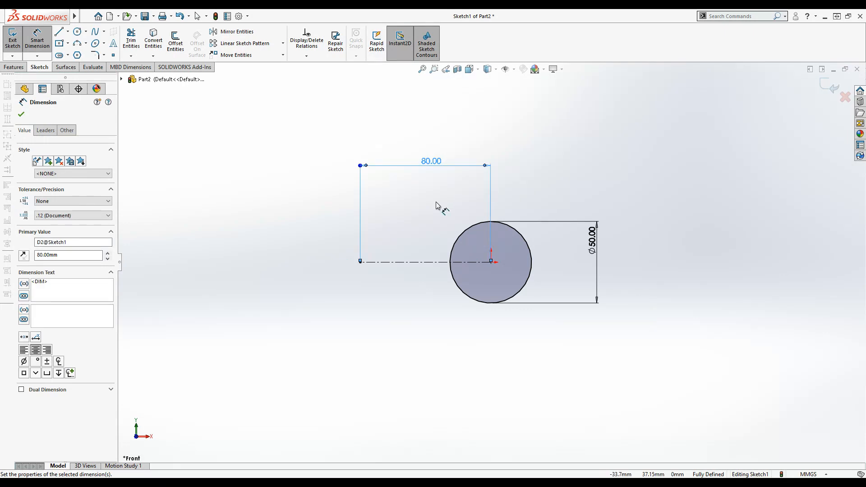
- Sketch a center rectangle about 35 mm wide and 57 mm high on the free end of the centerline
left_click(60, 44)
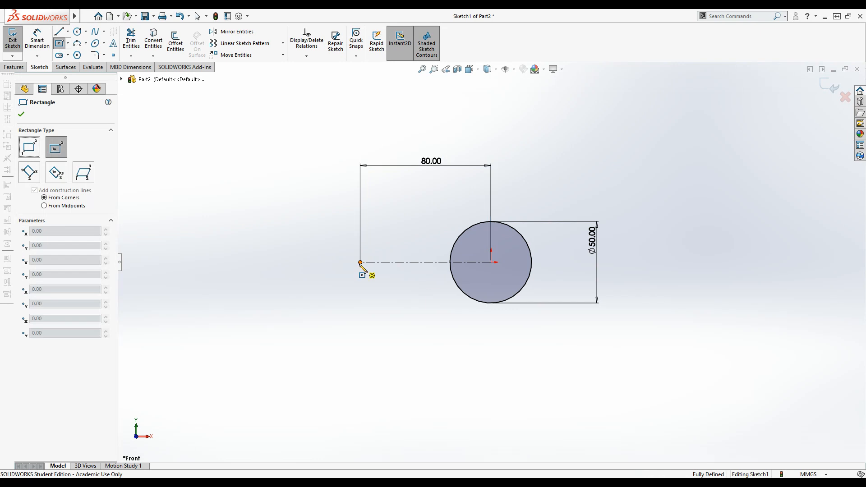
left_click(360, 262)
left_click(388, 308)
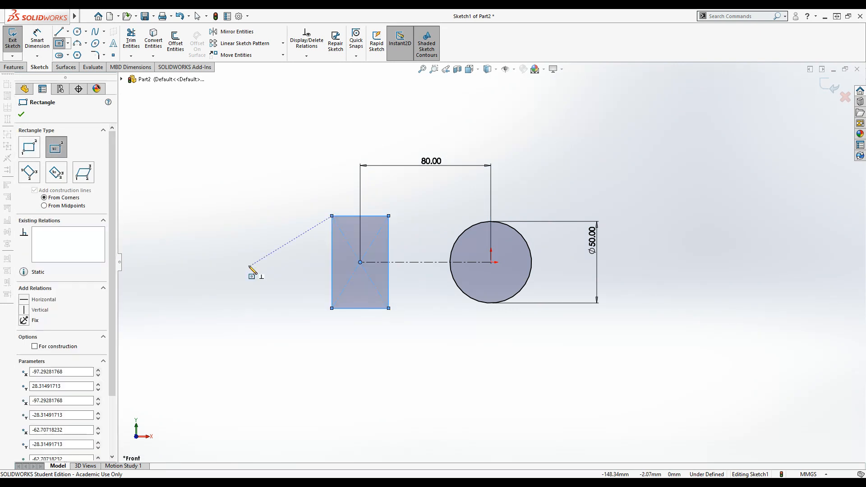
- Dimension the rectangle to a width of 50 mm and a height of 65 mm
left_click(37, 40)
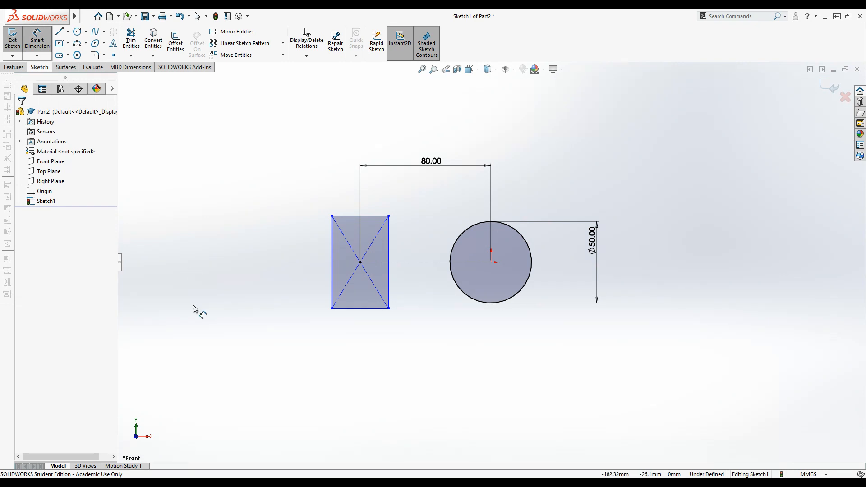
left_click(359, 309)
left_click(359, 314)
type("5")
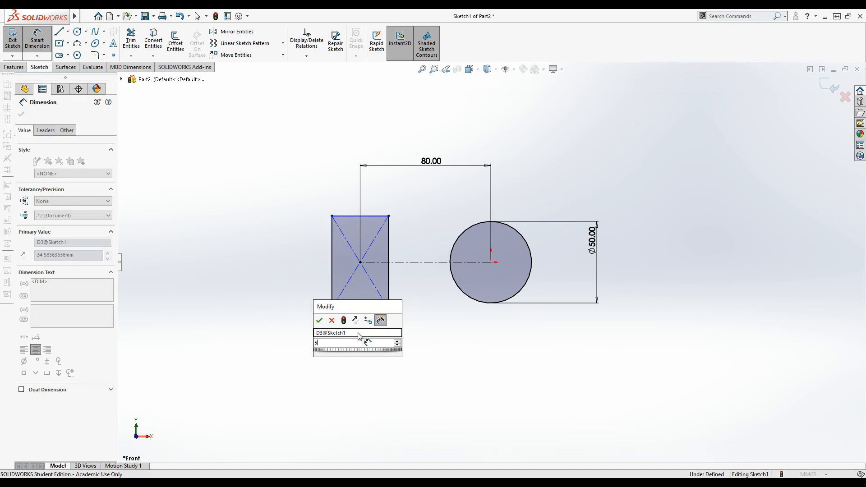
type("0")
key("Return")
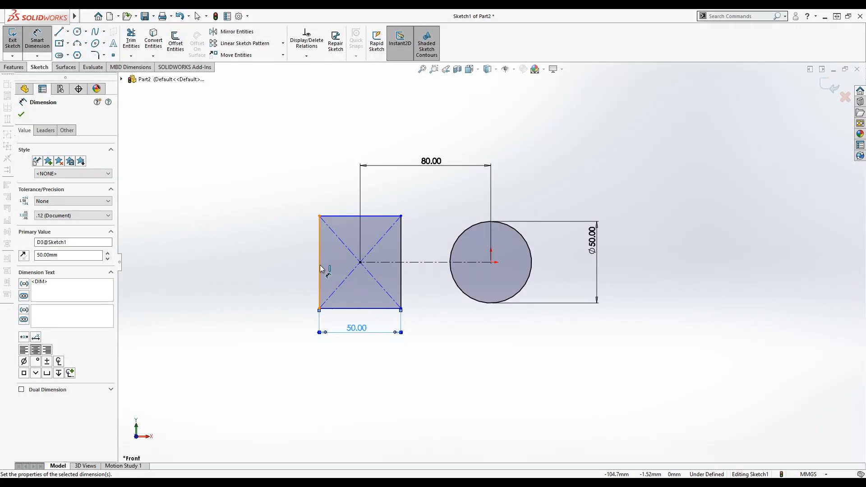
left_click(320, 269)
left_click(265, 267)
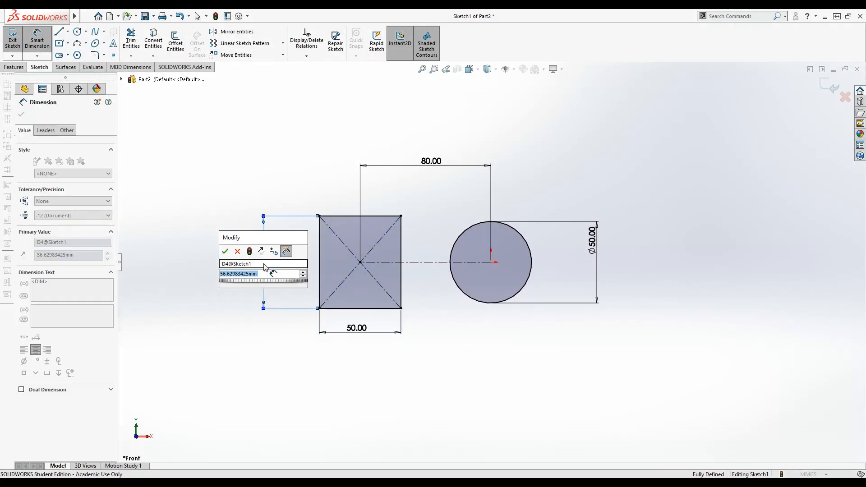
type("65")
key("Return")
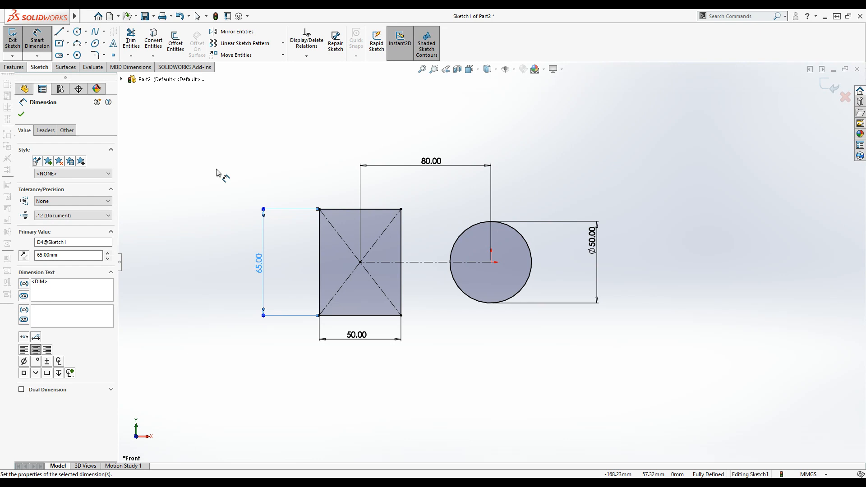
- Draw a line tangent to the top of the circle and ending at the rectangle's upper right corner
left_click(59, 34)
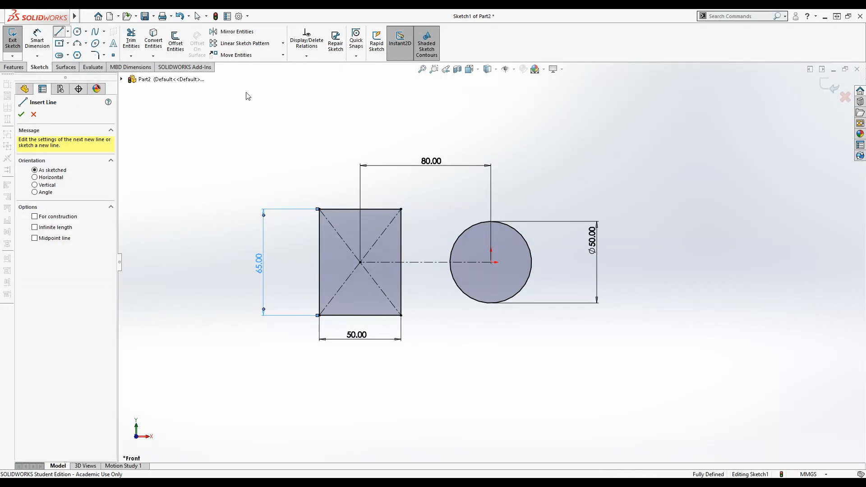
left_click(517, 230)
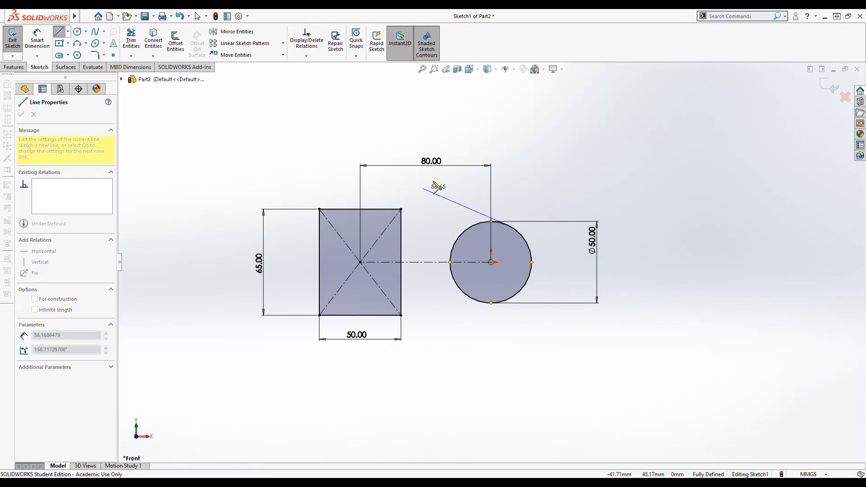
left_click(400, 209)
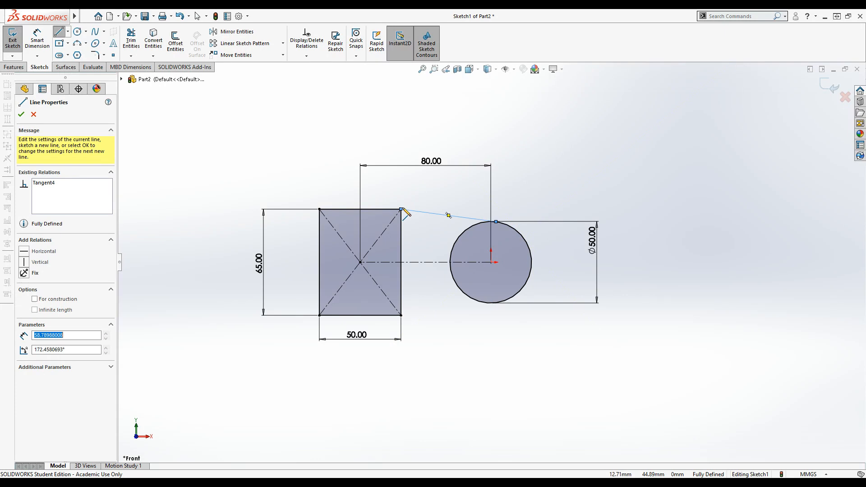
right_click(615, 155)
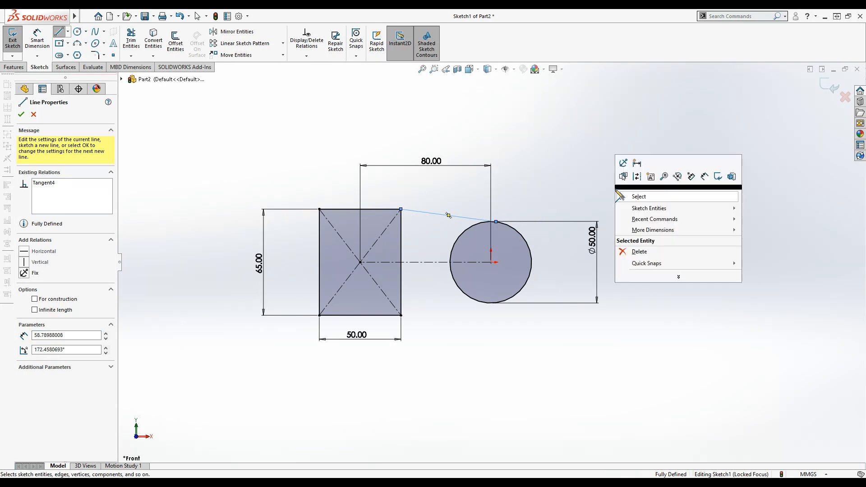
left_click(639, 198)
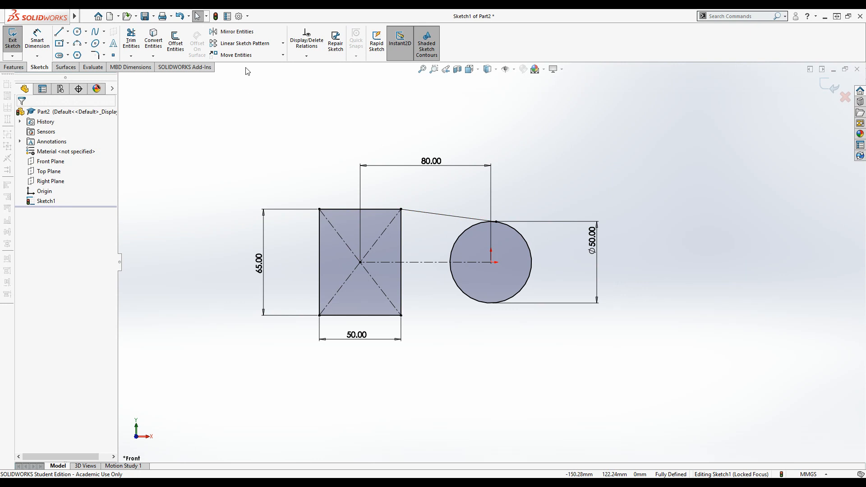
- Mirror a copy of the tangent line about the horizontal centerline
left_click(247, 33)
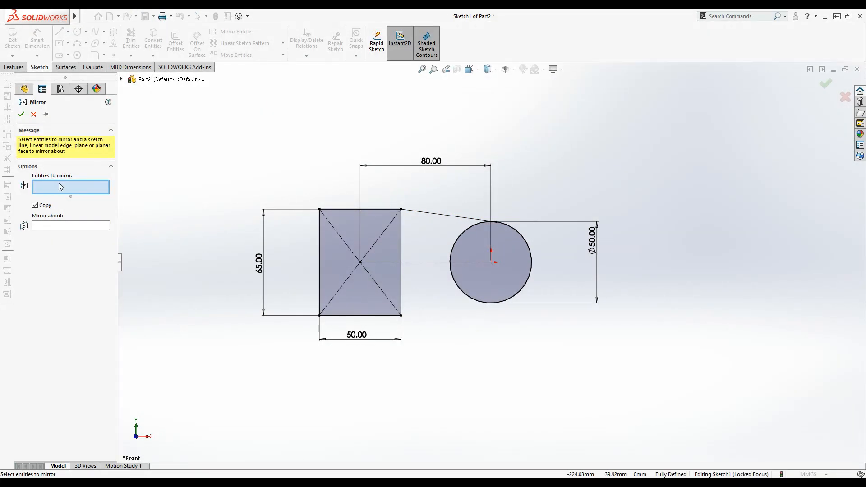
left_click(423, 218)
left_click(50, 226)
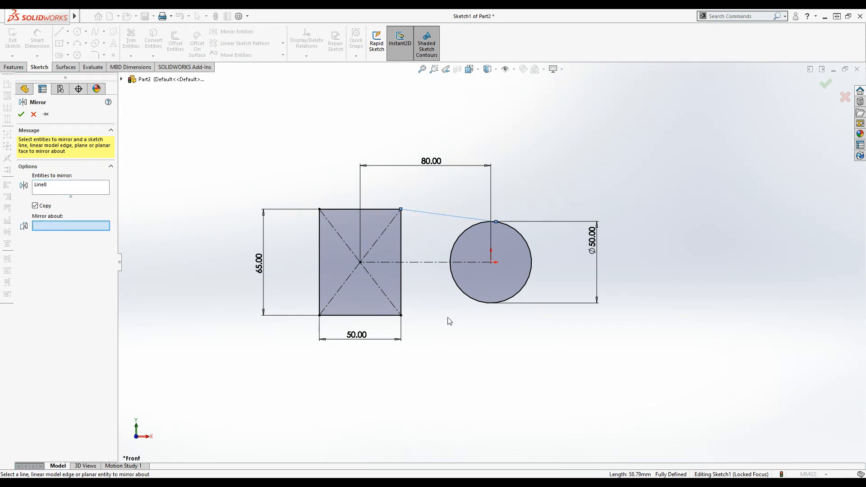
left_click(429, 262)
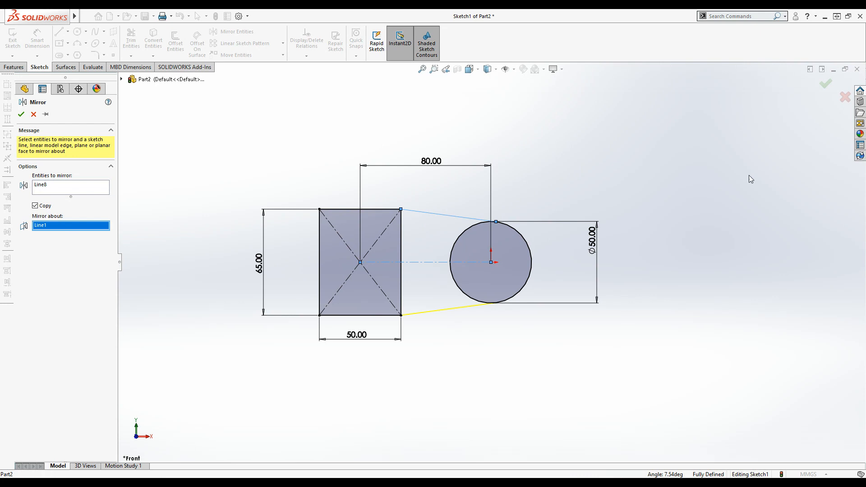
left_click(825, 83)
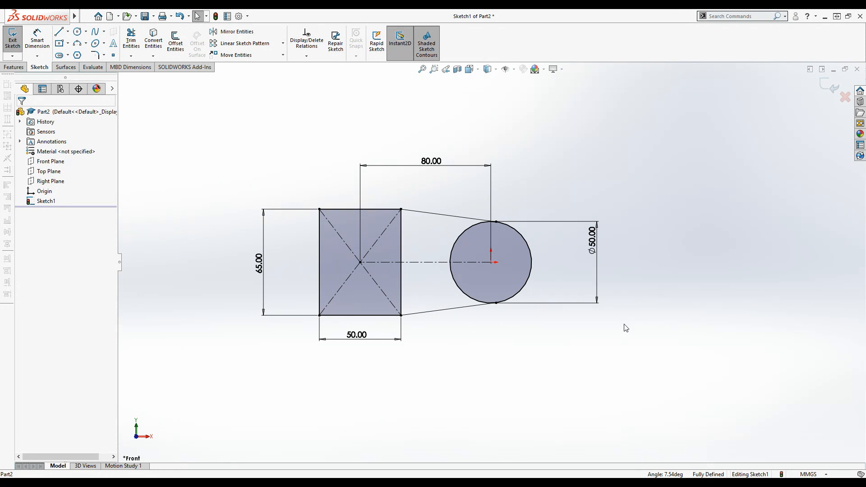
- Extrude the rectangle, the tapered middle region and the circle of the sketch together to a blind depth of 8 mm
left_click(824, 87)
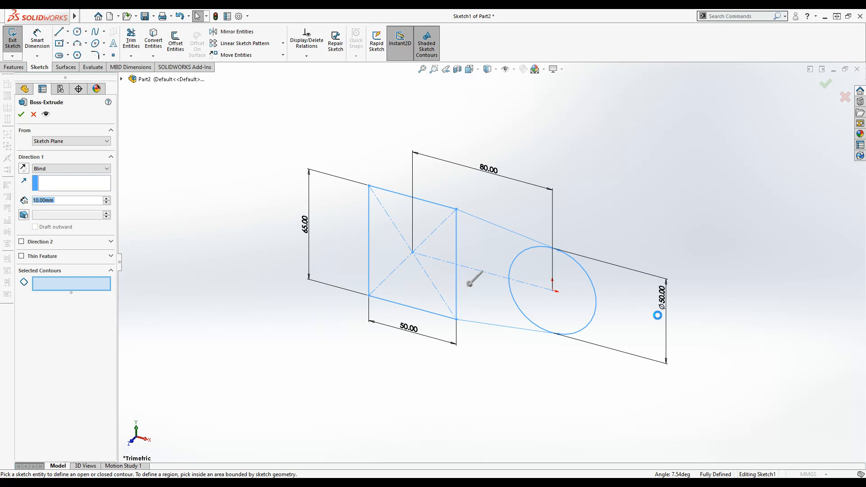
left_click(383, 248)
left_click(470, 241)
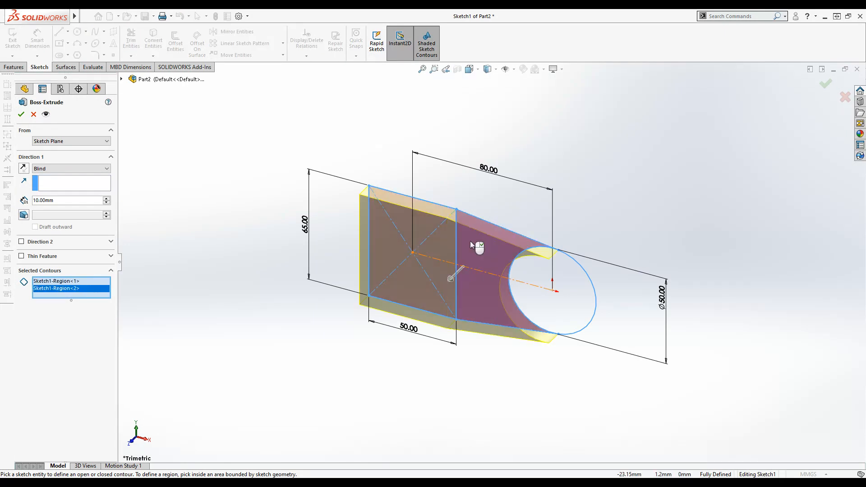
left_click(531, 277)
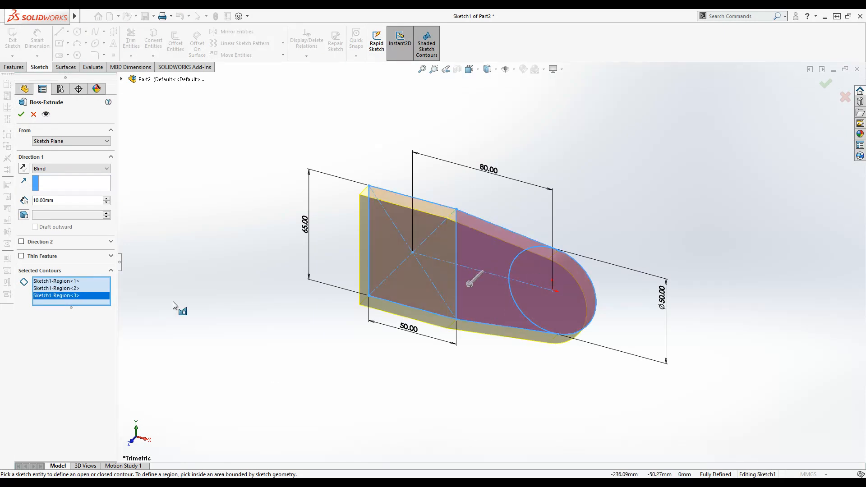
left_click(62, 199)
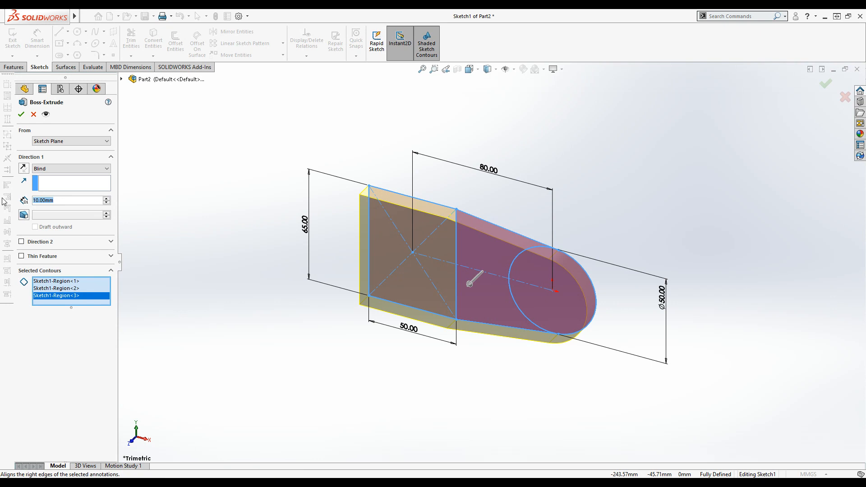
type("8")
key("Return")
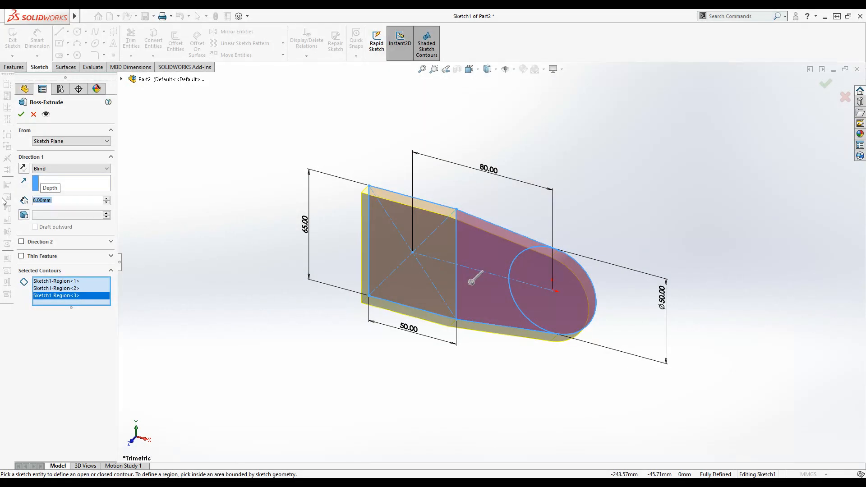
left_click(823, 85)
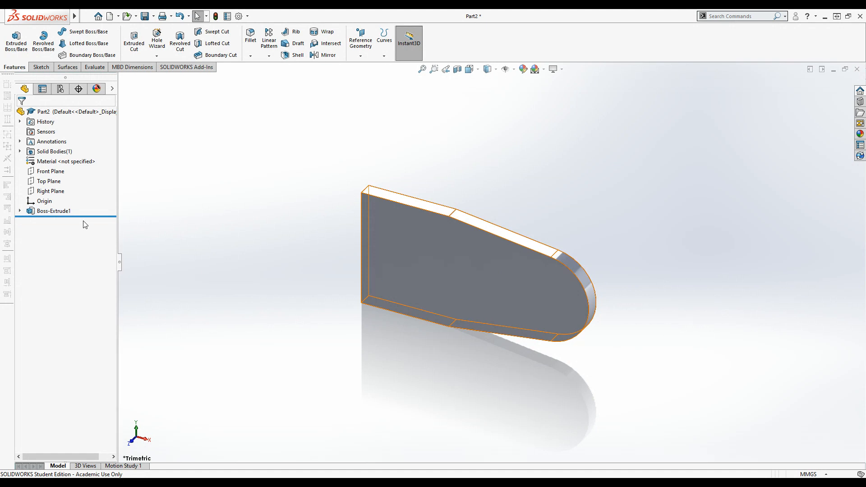
- Reuse the plate's base sketch for a second boss extrude of only the circle contour, with a blind depth of 35 mm in Direction 1
left_click(20, 211)
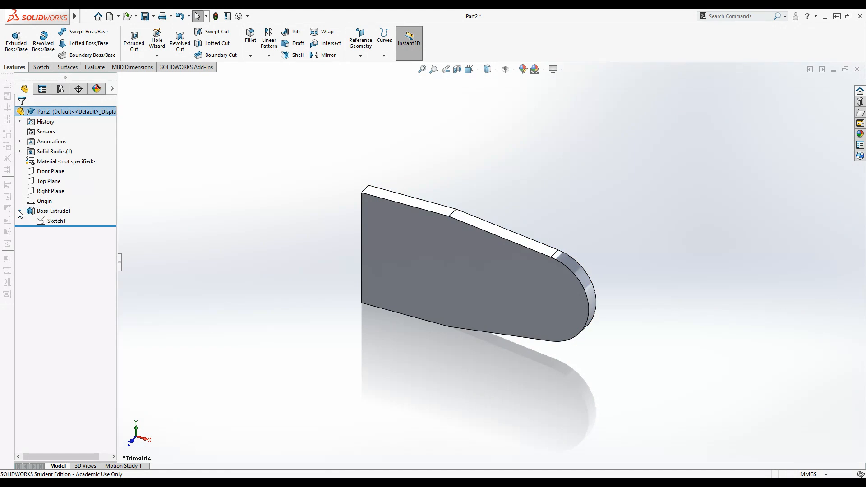
left_click(56, 222)
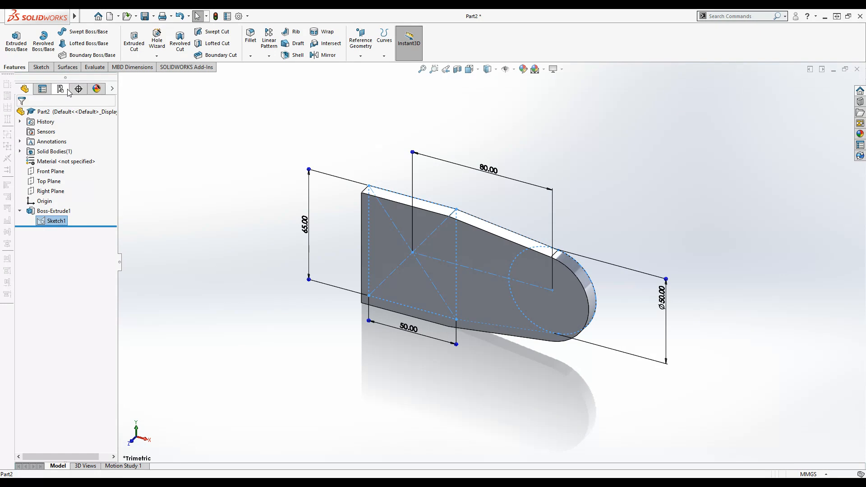
left_click(16, 45)
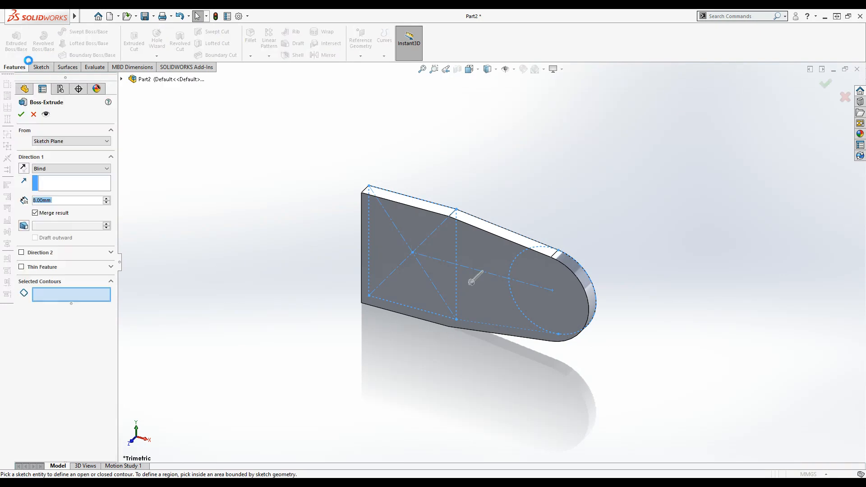
left_click(511, 293)
middle_click_drag(623, 412, 649, 194)
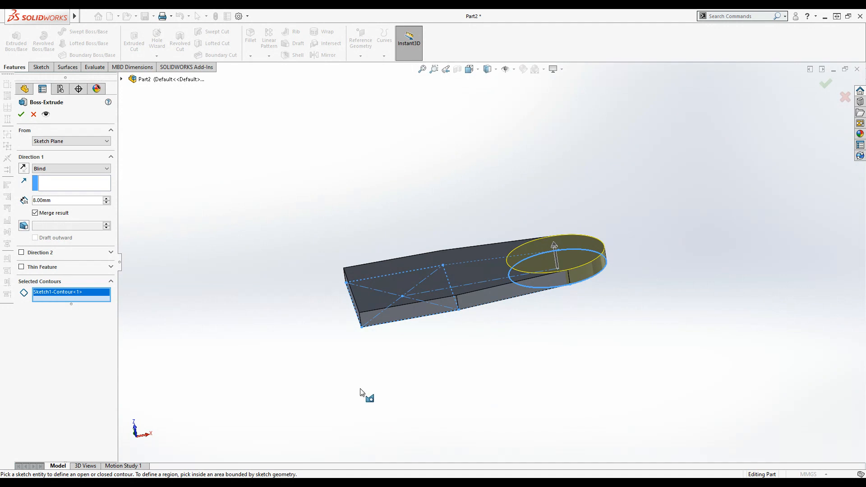
left_click_drag(71, 203, 25, 201)
type("35")
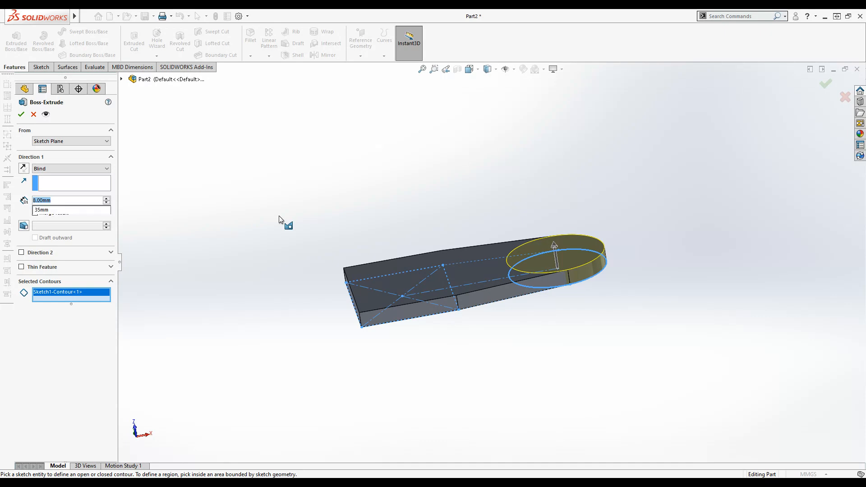
key("Return")
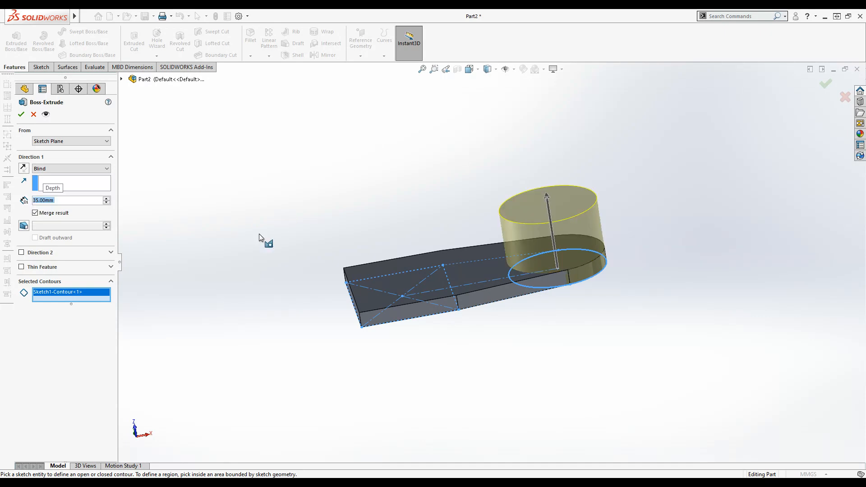
- Add a second direction of 5 mm blind to the circle's extrude and complete the cylinder
left_click(21, 252)
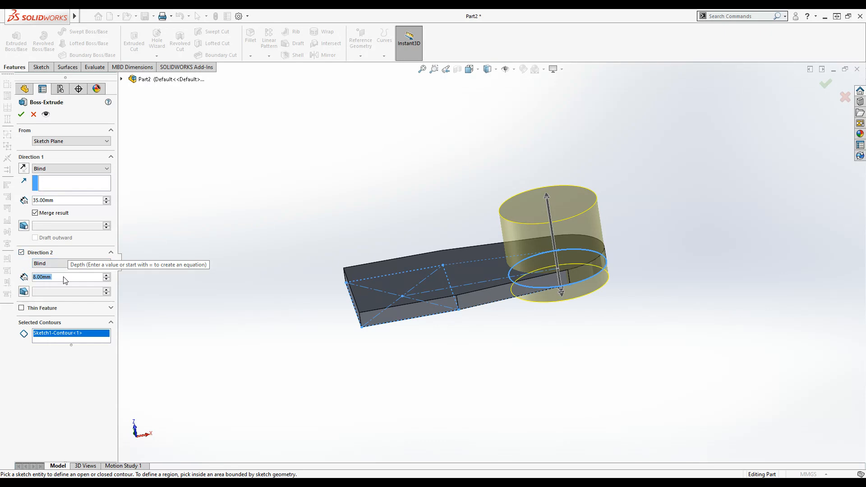
type("5")
key("Return")
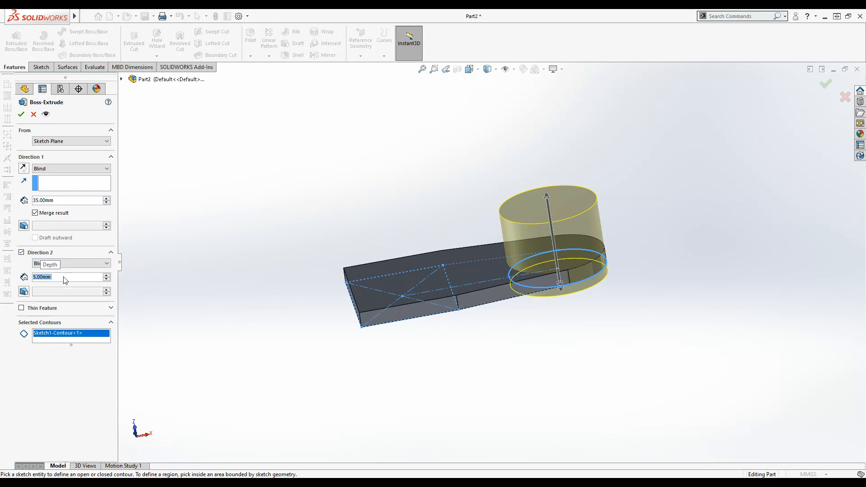
left_click(824, 86)
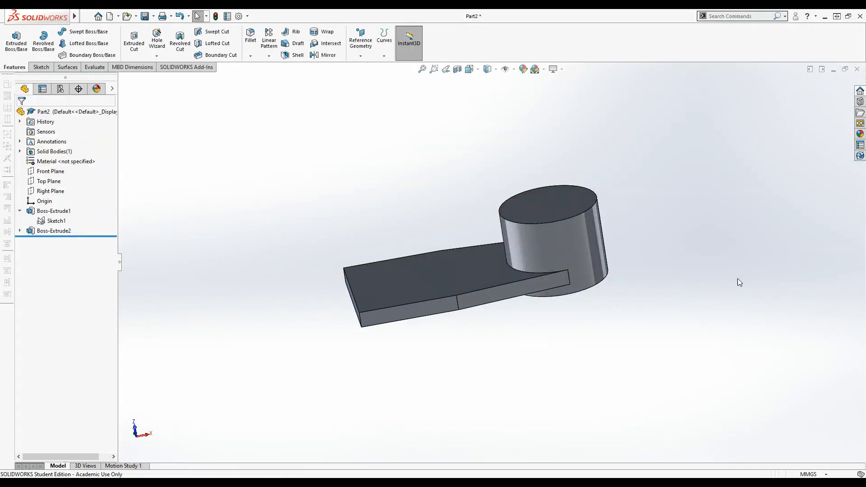
- On the plate's underside, sketch a corner rectangle about 8 mm wide across the full plate width, starting at the corner where the taper begins
middle_click_drag(676, 311, 697, 356)
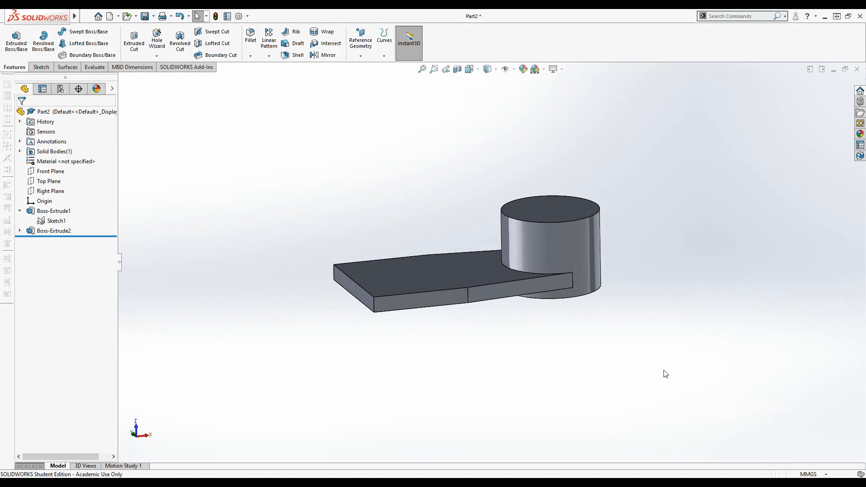
middle_click_drag(554, 380, 541, 278)
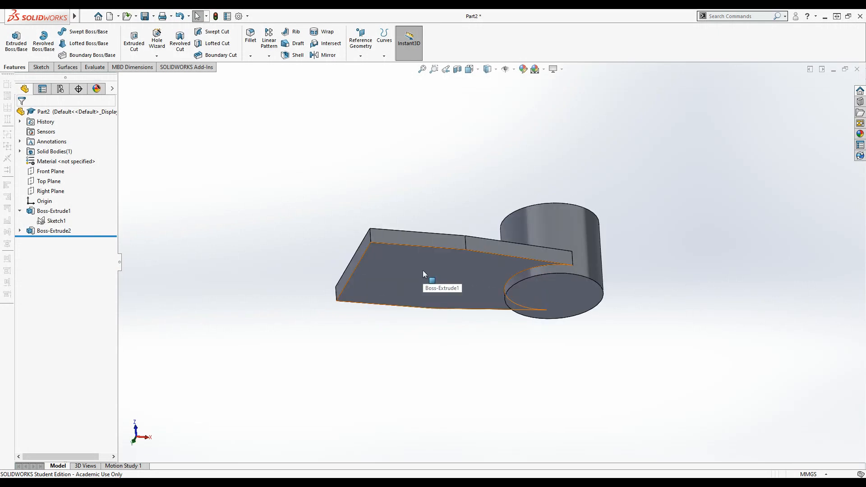
left_click(423, 271)
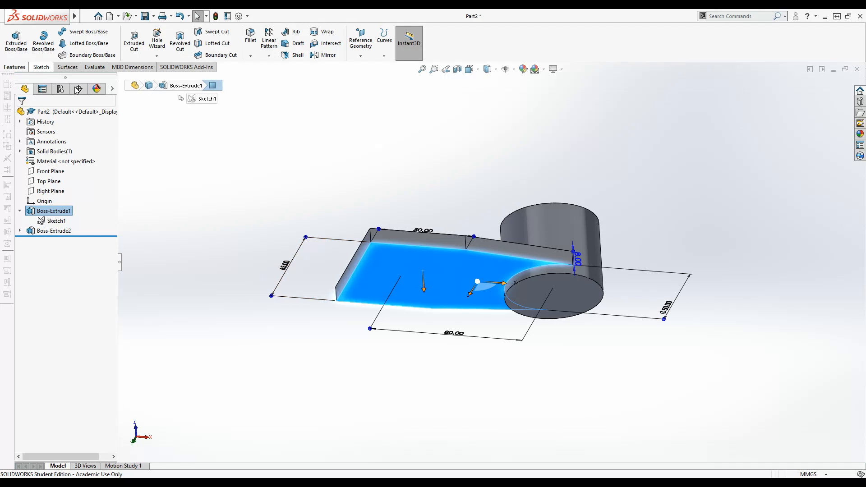
left_click(41, 67)
left_click(23, 47)
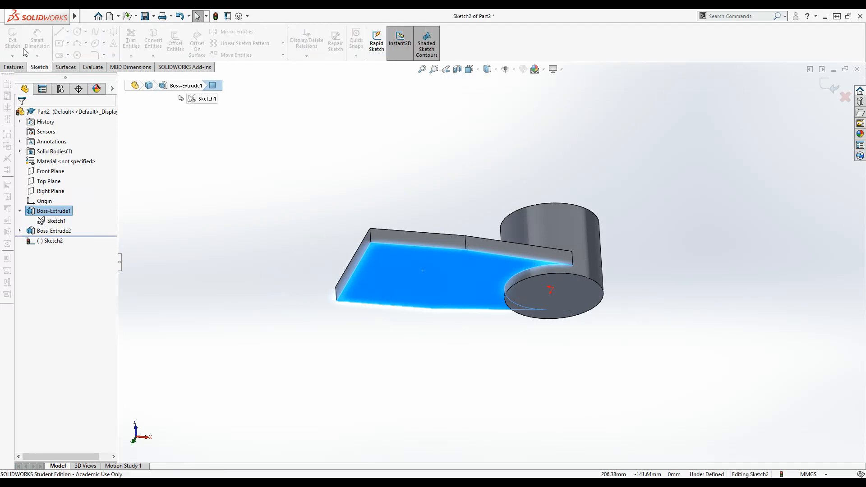
left_click(68, 43)
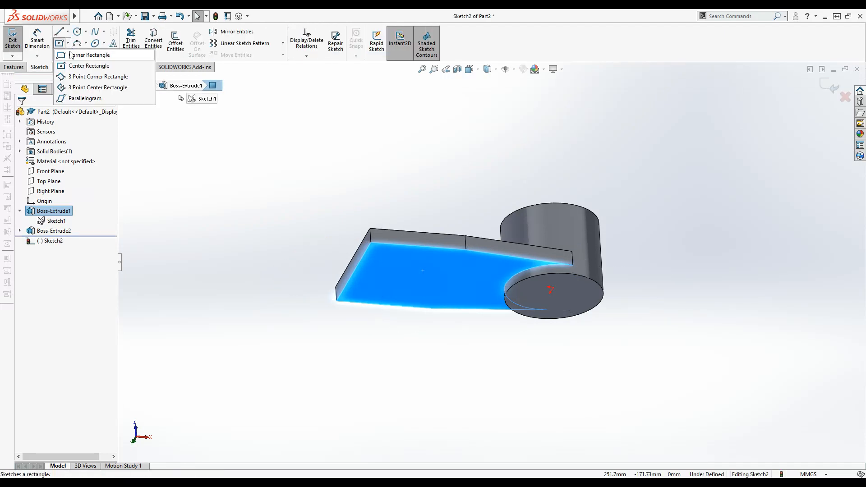
left_click(72, 56)
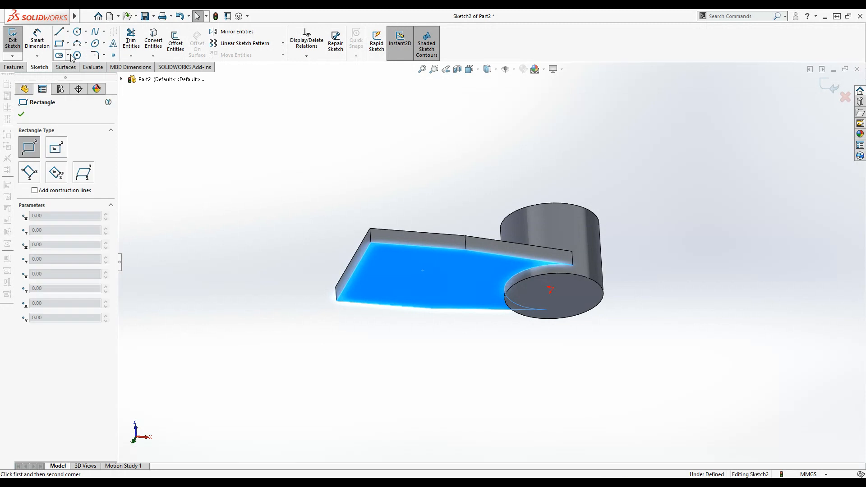
left_click(465, 249)
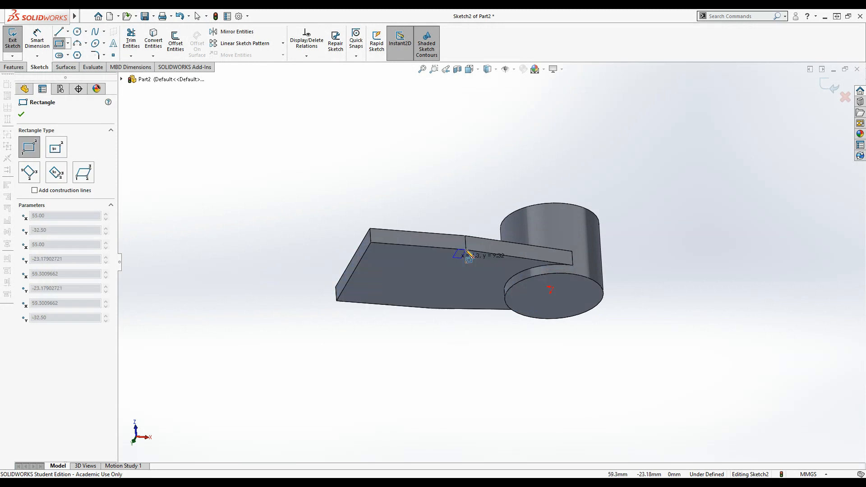
left_click(420, 308)
- Dimension the width of the rectangular strip on the plate's underside to 10 mm
mouse_move(419, 309)
middle_mouse_down()
mouse_move(624, 375)
mouse_move(624, 188)
mouse_move(628, 315)
middle_mouse_up()
left_click(37, 40)
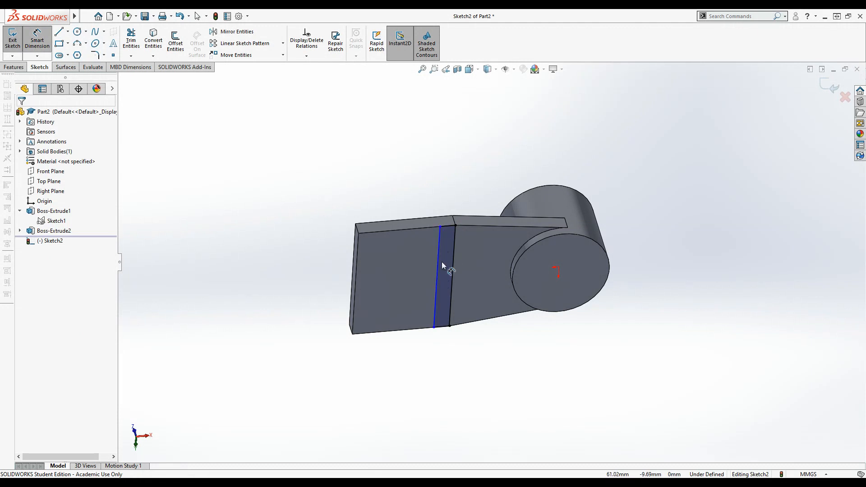
left_click(451, 225)
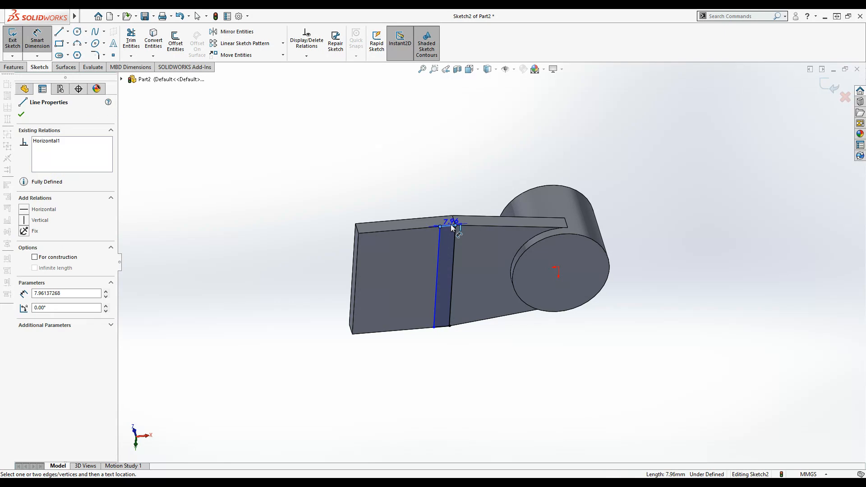
left_click(453, 194)
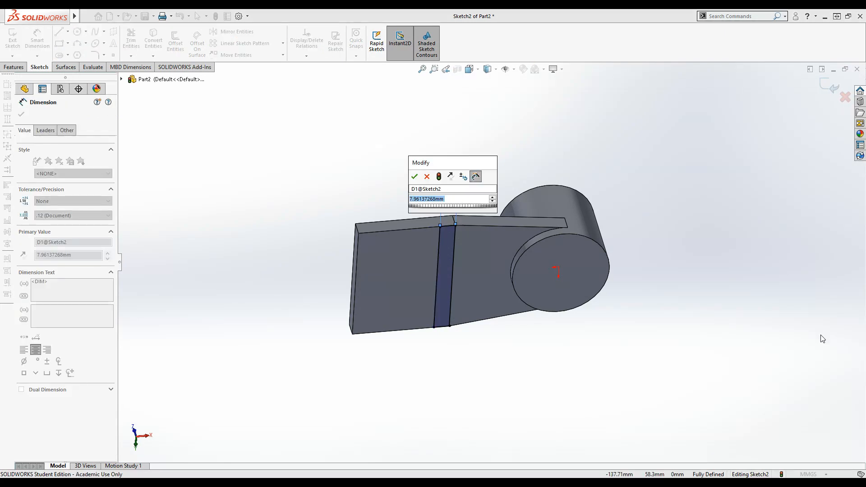
type("10")
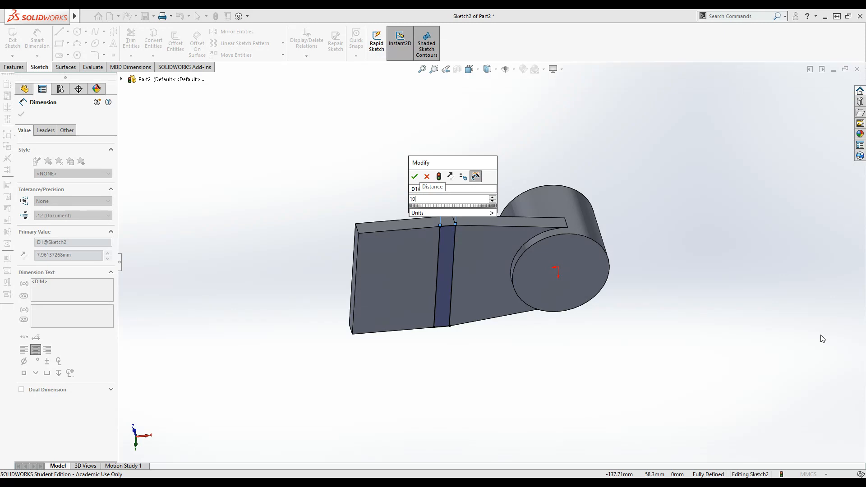
key("Return")
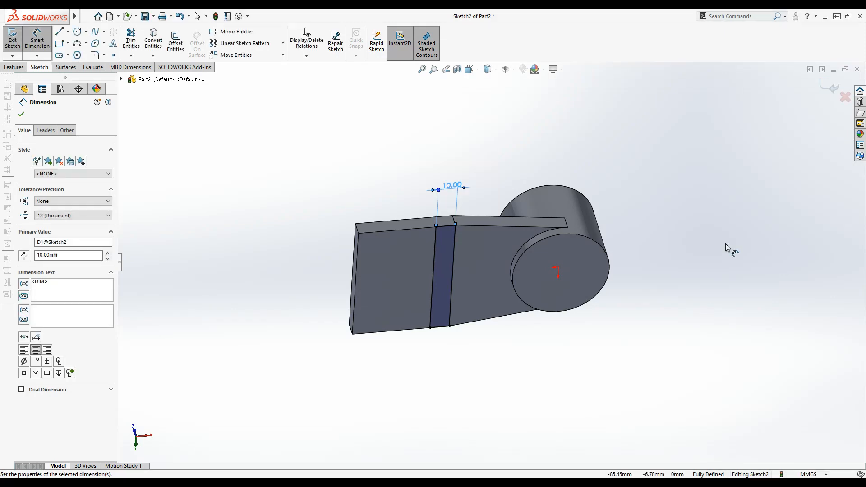
- Extrude the strip 5 mm outward from the plate's underside, merged with the body
left_click(829, 87)
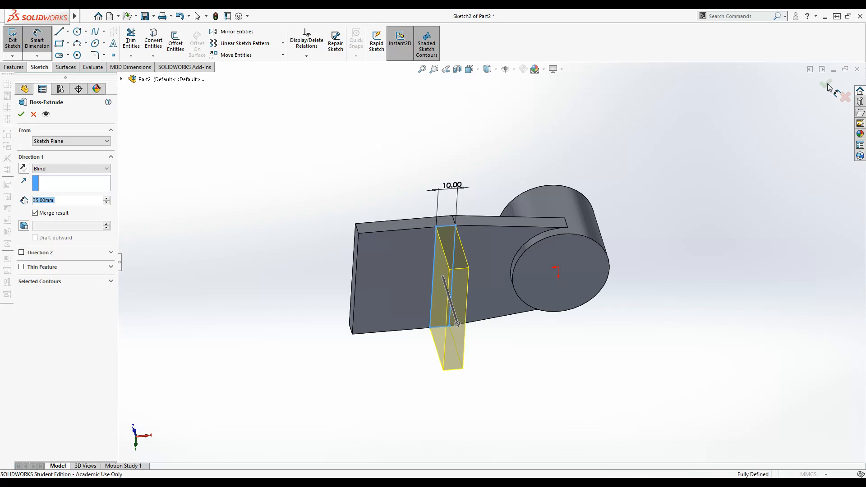
left_click(79, 201)
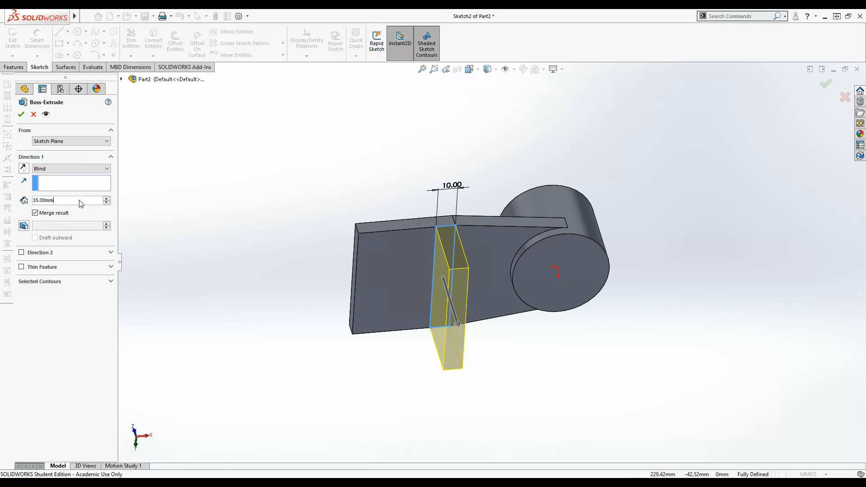
key("Delete")
key("Return")
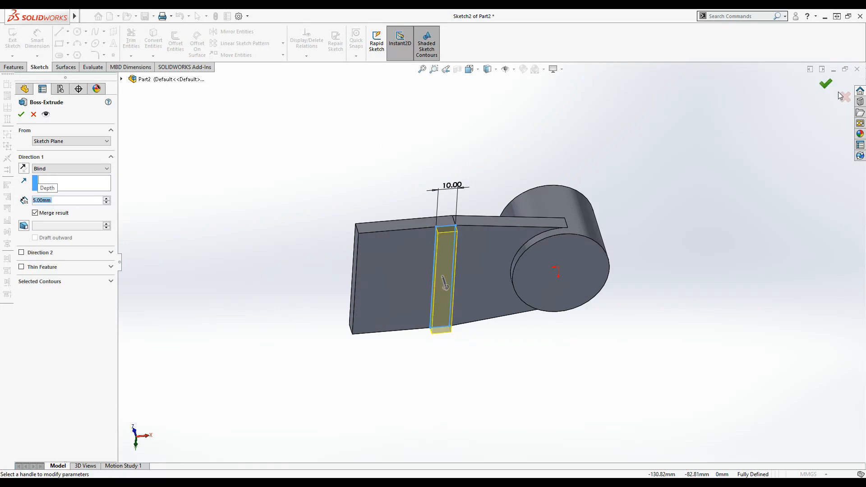
left_click(826, 85)
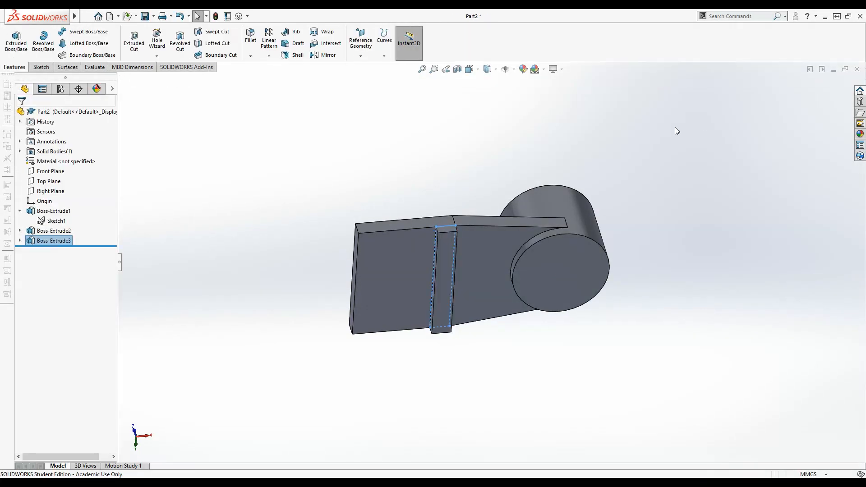
middle_click_drag(643, 135, 659, 330)
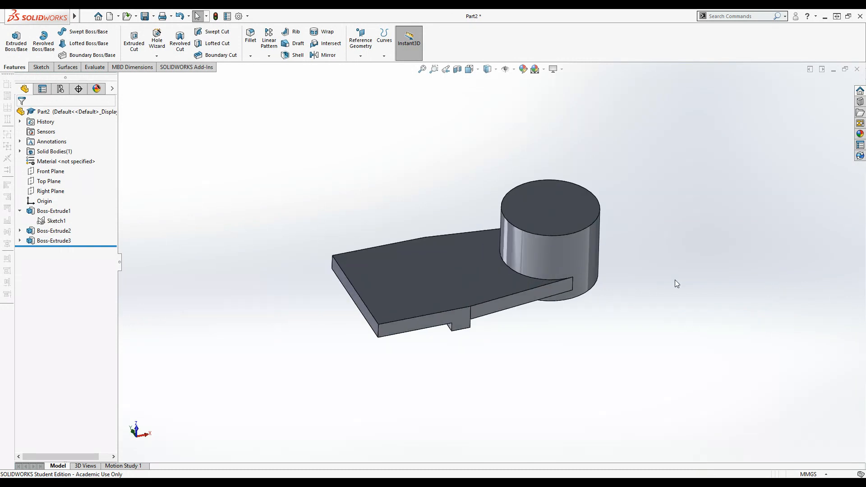